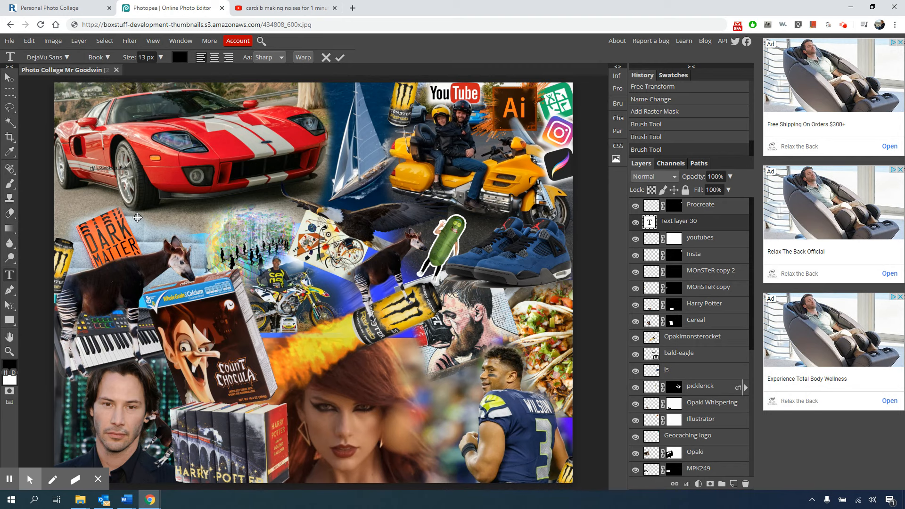
Step: Enlarge the small title text over the red car to 95 px and commit the edit
{"action": "triple_click", "coordinate": [107, 167]}
{"action": "left_click", "coordinate": [160, 58]}
{"action": "left_click_drag", "start_coordinate": [142, 74], "coordinate": [157, 71]}
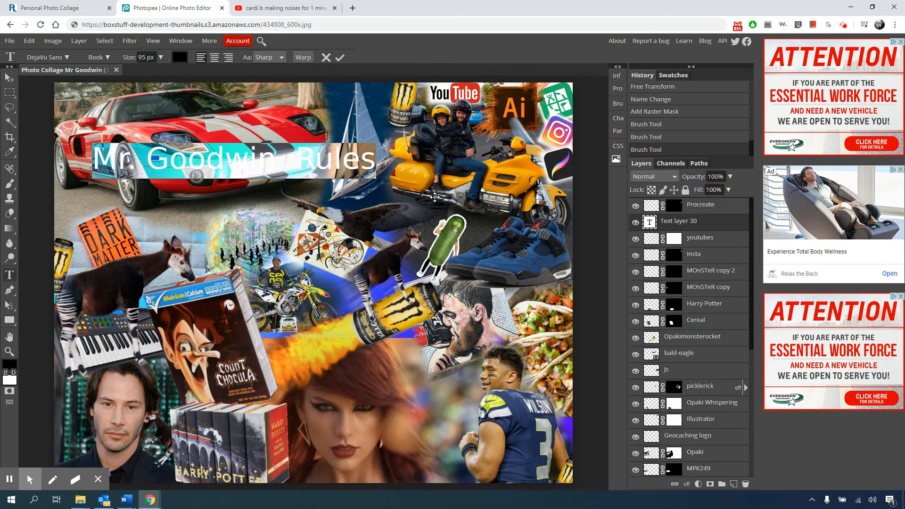
{"action": "left_click", "coordinate": [657, 241]}
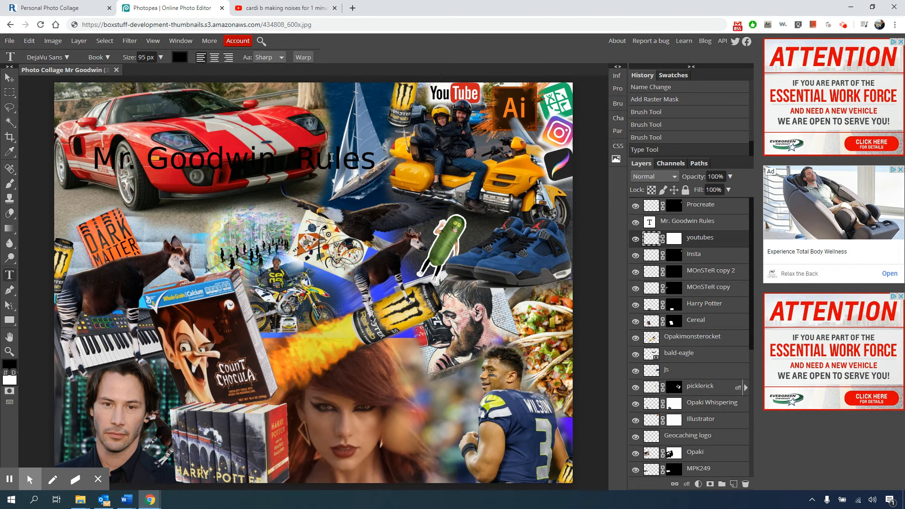
Step: Add an exclamation mark at the end of the title text
{"action": "double_click", "coordinate": [650, 222]}
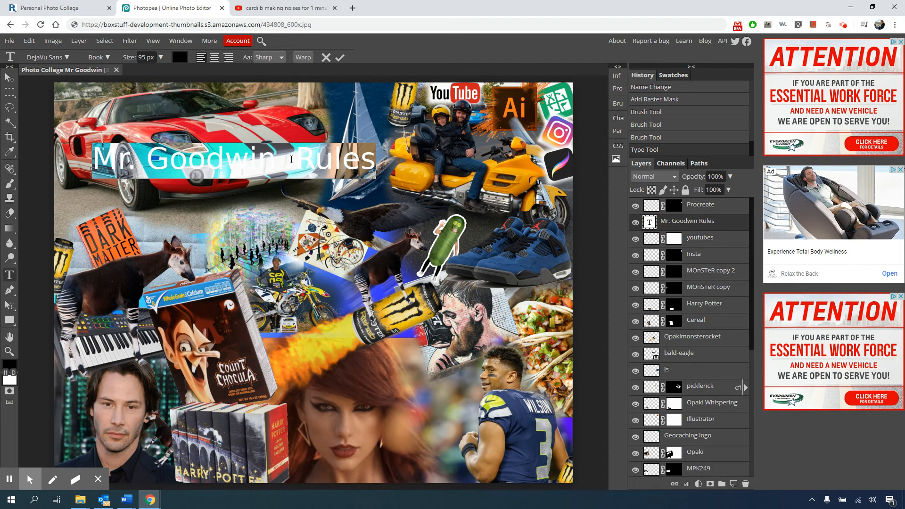
{"action": "left_click", "coordinate": [371, 161]}
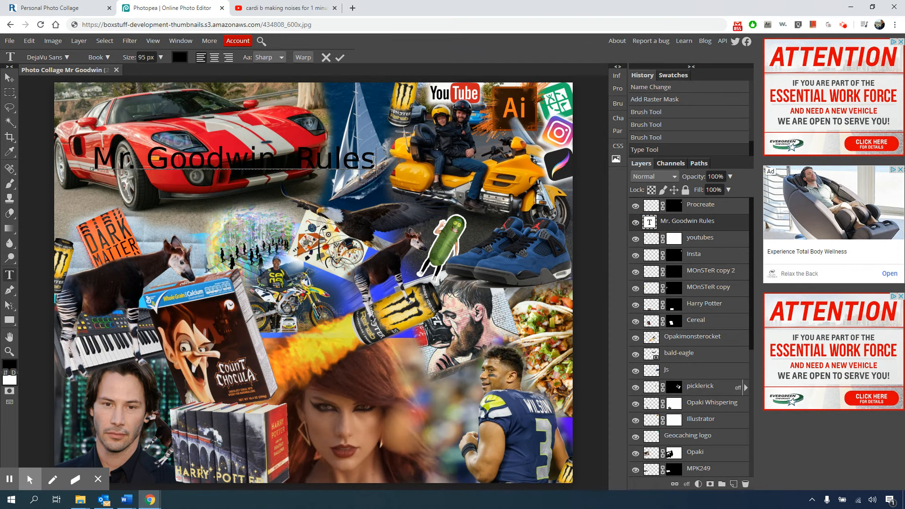
{"action": "type", "text": "!"}
{"action": "left_click", "coordinate": [374, 161]}
Step: Change the font of the whole title text to Emblema One and commit the edit
{"action": "key", "text": "ctrl+a"}
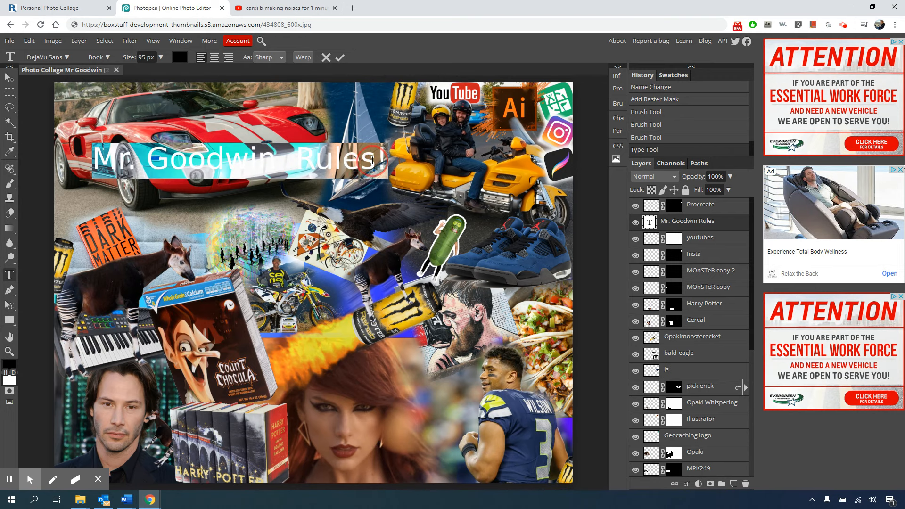
{"action": "left_click", "coordinate": [66, 57]}
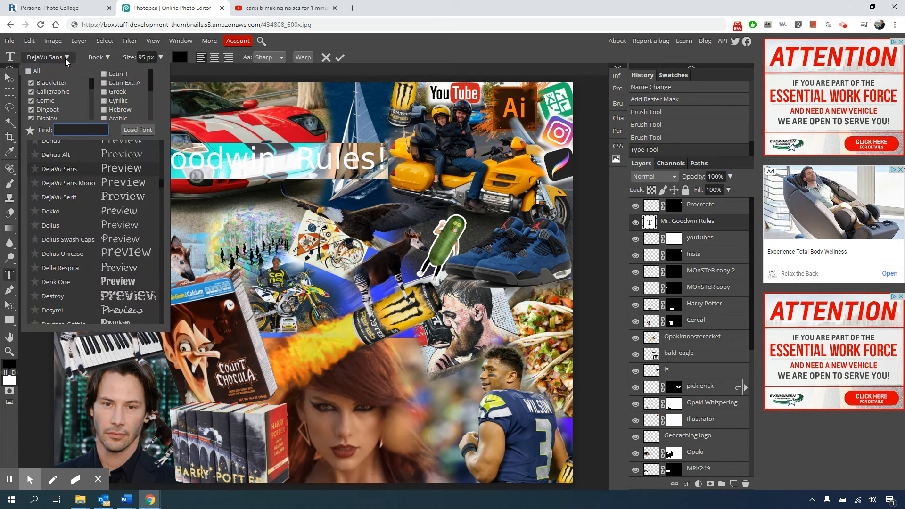
{"action": "left_click", "coordinate": [121, 282]}
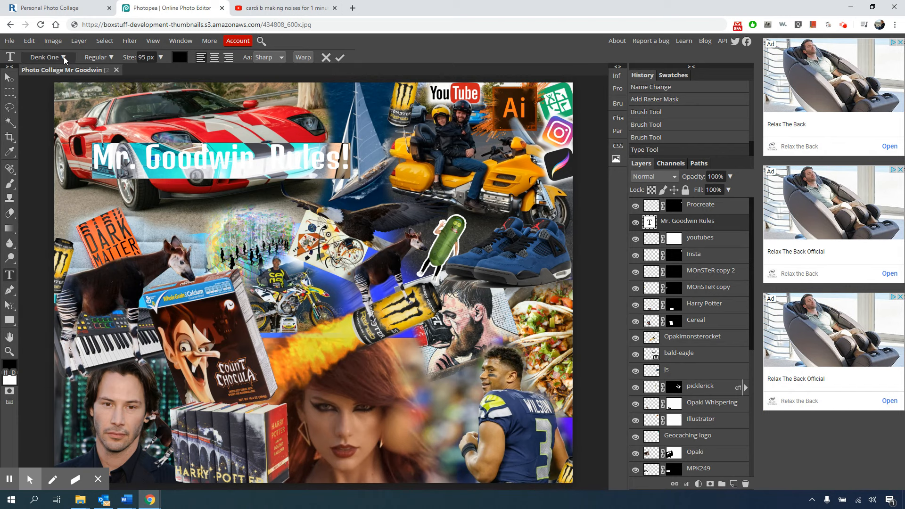
{"action": "scroll", "coordinate": [108, 242], "scroll_direction": "down", "scroll_amount": 8}
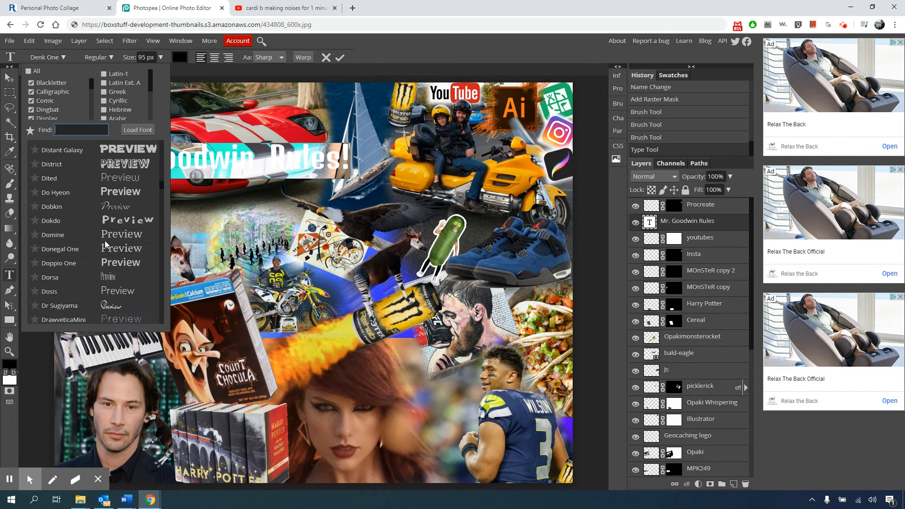
{"action": "scroll", "coordinate": [90, 251], "scroll_direction": "down", "scroll_amount": 9}
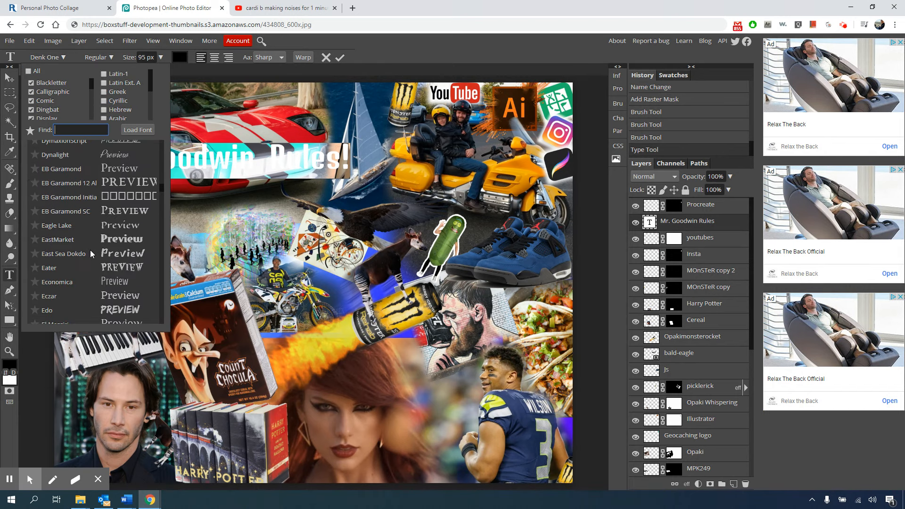
{"action": "scroll", "coordinate": [89, 250], "scroll_direction": "up", "scroll_amount": 3}
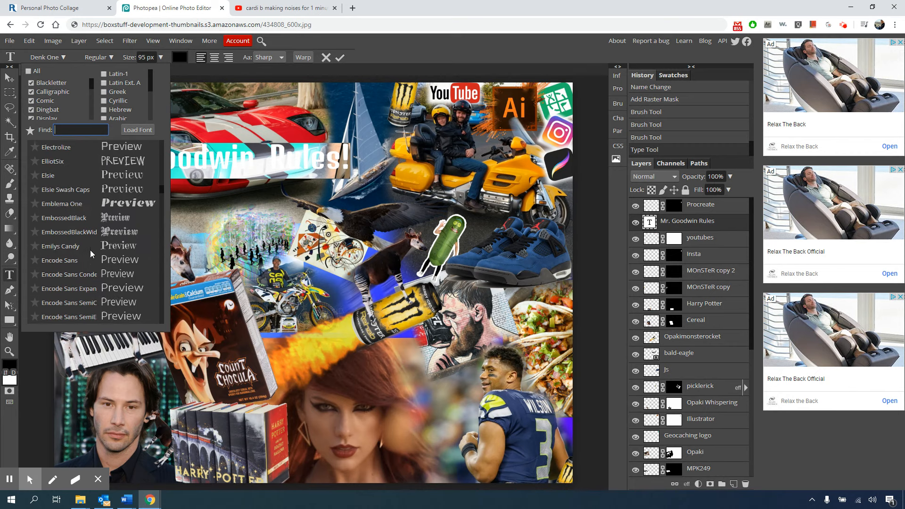
{"action": "left_click", "coordinate": [65, 206]}
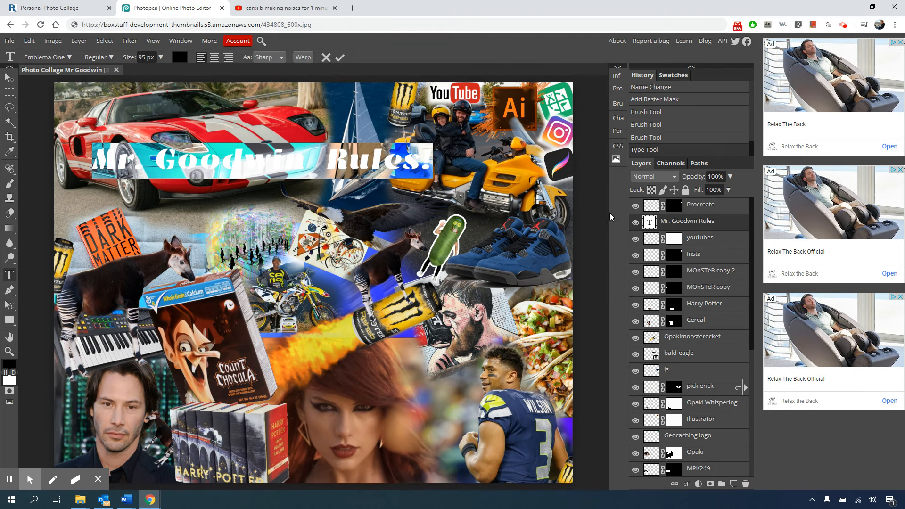
{"action": "left_click", "coordinate": [653, 239]}
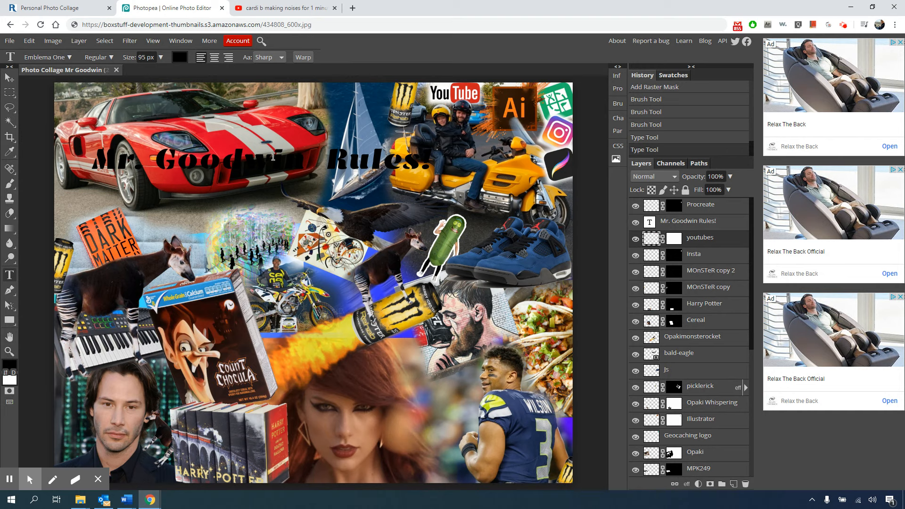
Step: Recolour the title text with the orange f1aa00 sampled from the yellow motorcycle, and move it slightly up and left
{"action": "double_click", "coordinate": [650, 222]}
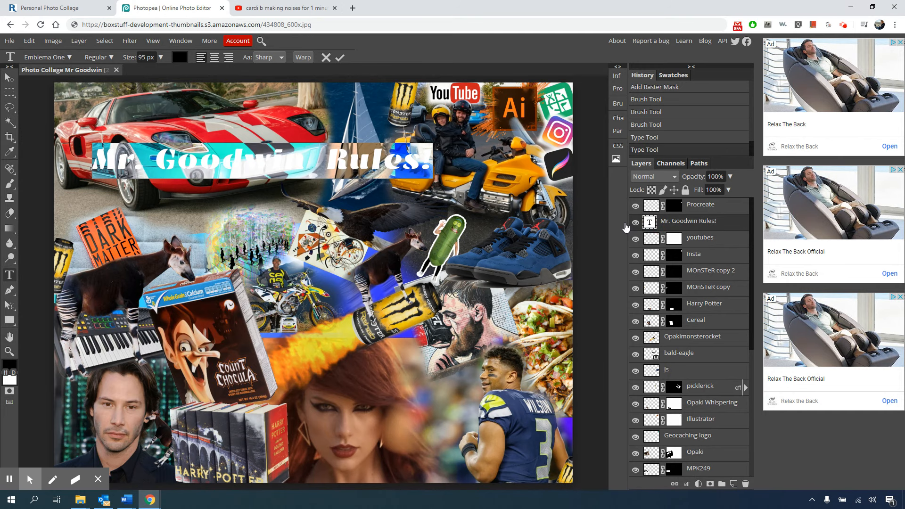
{"action": "left_click", "coordinate": [180, 59]}
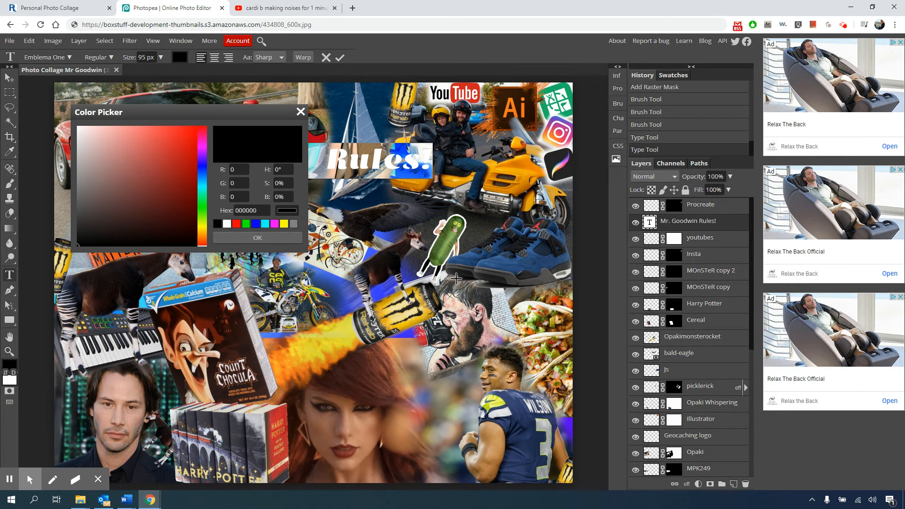
{"action": "left_click", "coordinate": [349, 454]}
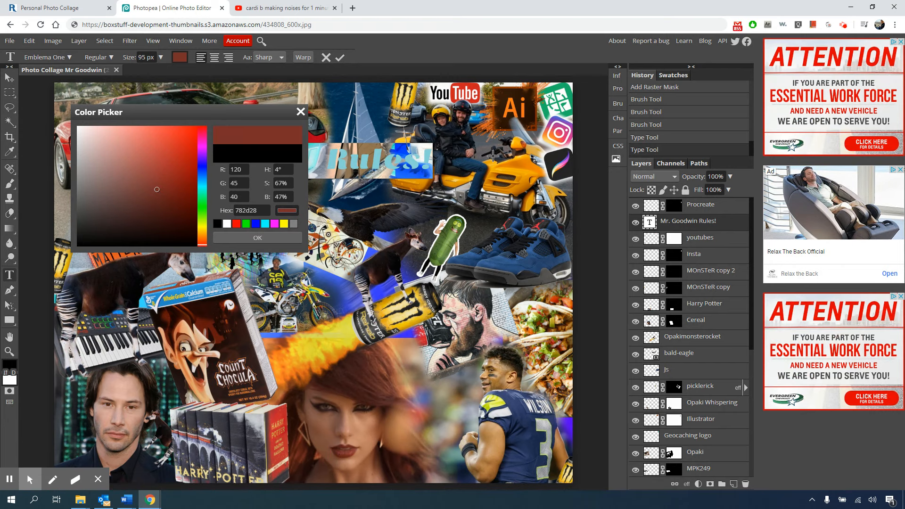
{"action": "left_click", "coordinate": [520, 169]}
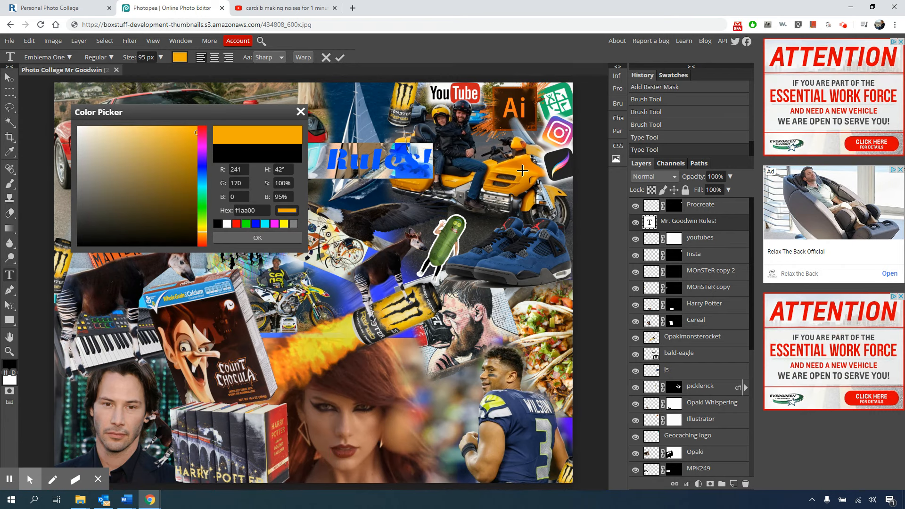
{"action": "left_click", "coordinate": [240, 238]}
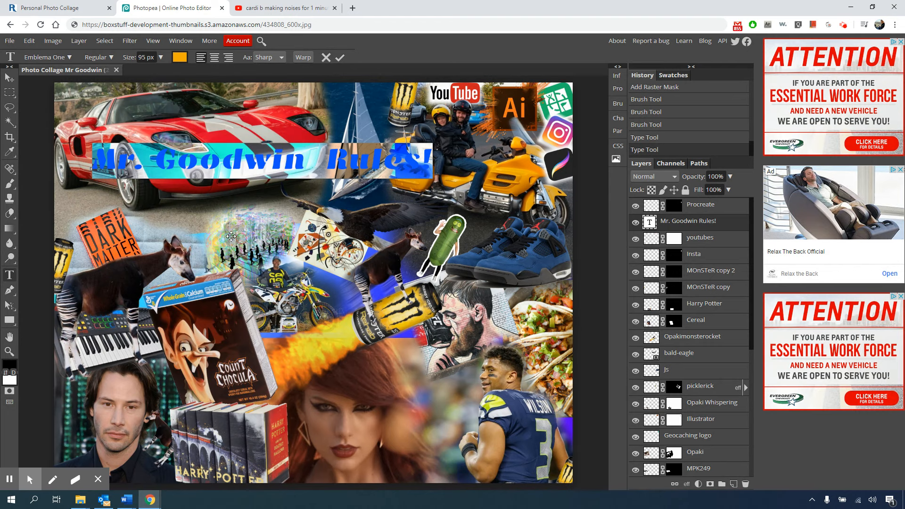
{"action": "left_click", "coordinate": [9, 78]}
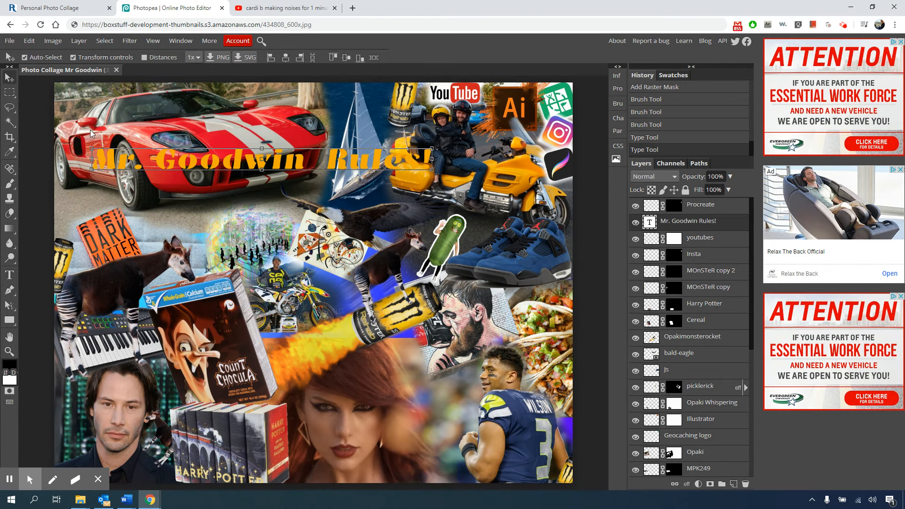
{"action": "left_click_drag", "start_coordinate": [228, 163], "coordinate": [214, 149]}
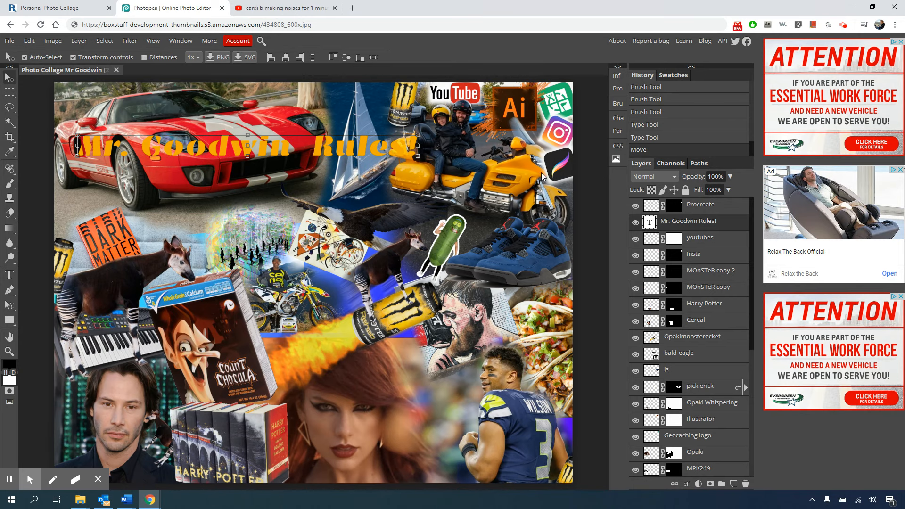
Step: Replace the spaces before "Rules!" in the title text with a line break
{"action": "double_click", "coordinate": [650, 223]}
{"action": "left_click", "coordinate": [318, 145]}
{"action": "key", "text": "BackSpace"}
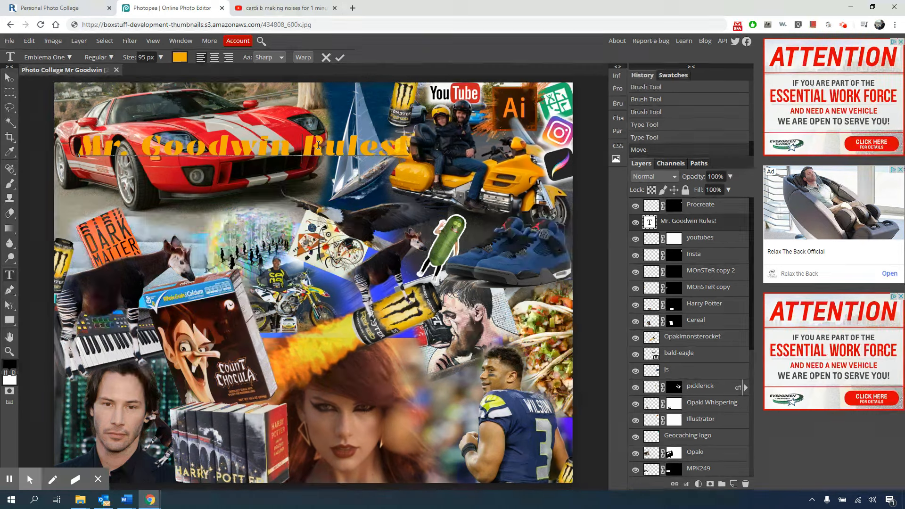
{"action": "key", "text": "BackSpace"}
{"action": "key", "text": "Return"}
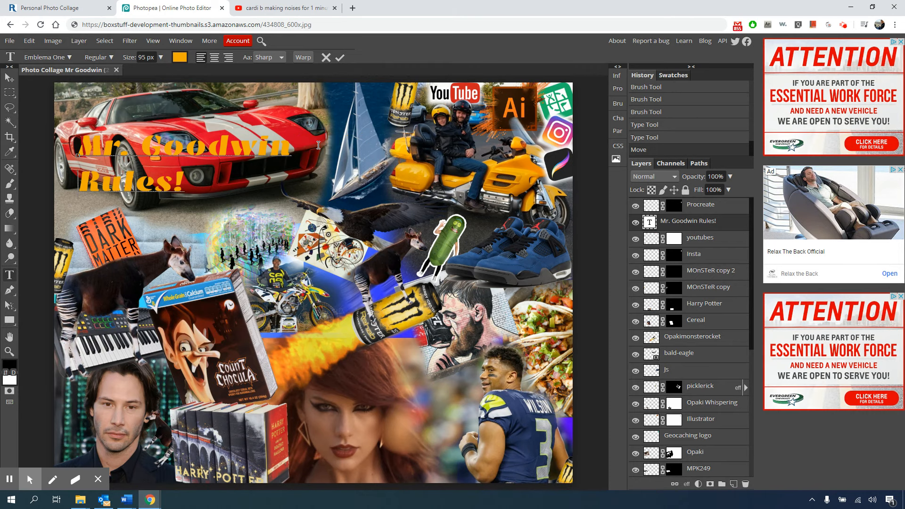
Step: Centre-align both lines of the title text and move it over the red car
{"action": "double_click", "coordinate": [183, 176]}
{"action": "left_click_drag", "start_coordinate": [183, 176], "coordinate": [66, 131]}
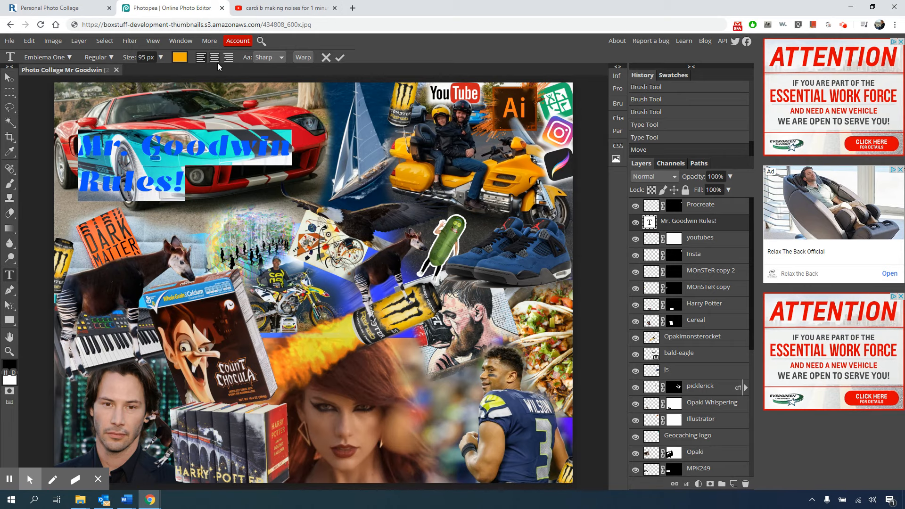
{"action": "left_click", "coordinate": [216, 59]}
{"action": "left_click", "coordinate": [9, 78]}
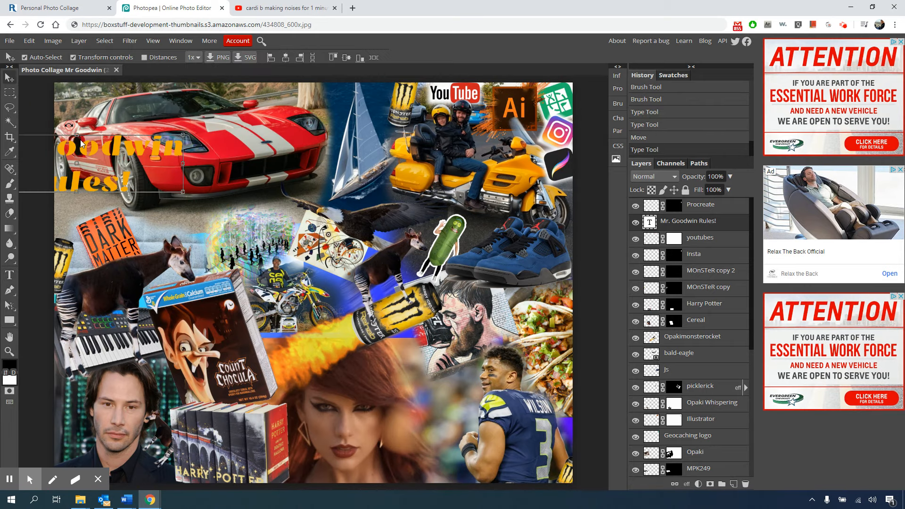
{"action": "left_click_drag", "start_coordinate": [88, 155], "coordinate": [200, 138]}
Step: Warp the title text with the Flag style at 13% bend and commit the edit
{"action": "left_click", "coordinate": [652, 223]}
{"action": "double_click", "coordinate": [652, 223]}
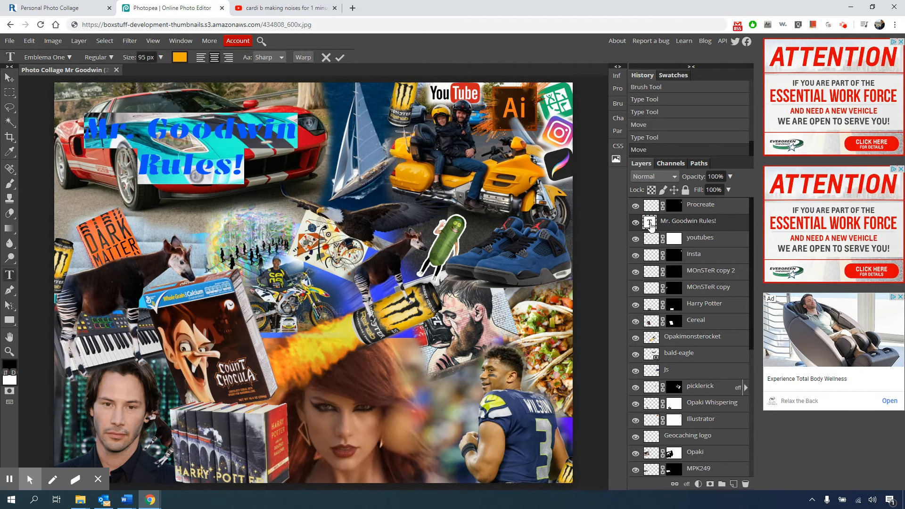
{"action": "left_click", "coordinate": [307, 59]}
{"action": "left_click", "coordinate": [332, 141]}
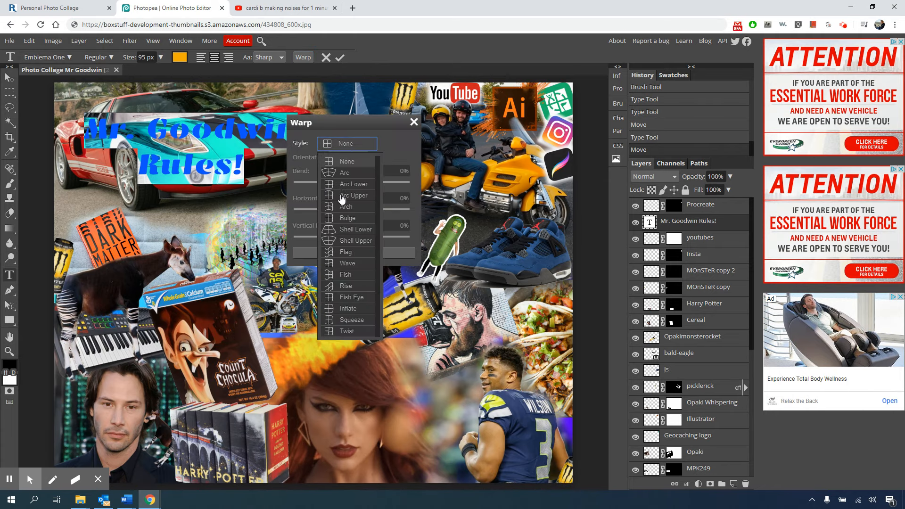
{"action": "left_click", "coordinate": [350, 255]}
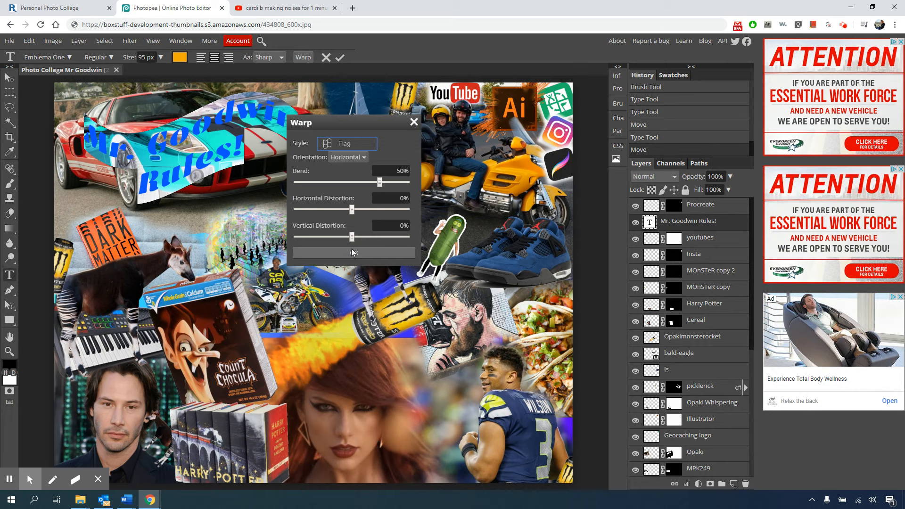
{"action": "left_click_drag", "start_coordinate": [377, 184], "coordinate": [360, 187]}
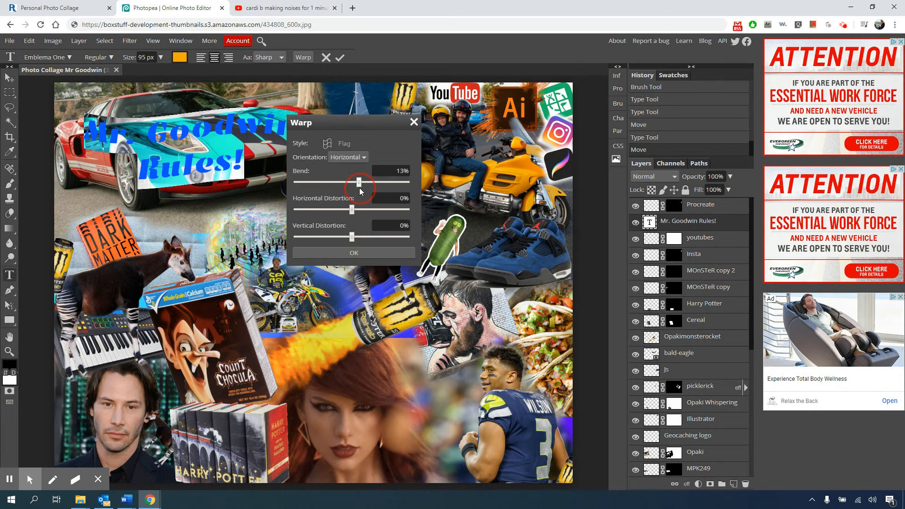
{"action": "left_click", "coordinate": [366, 254]}
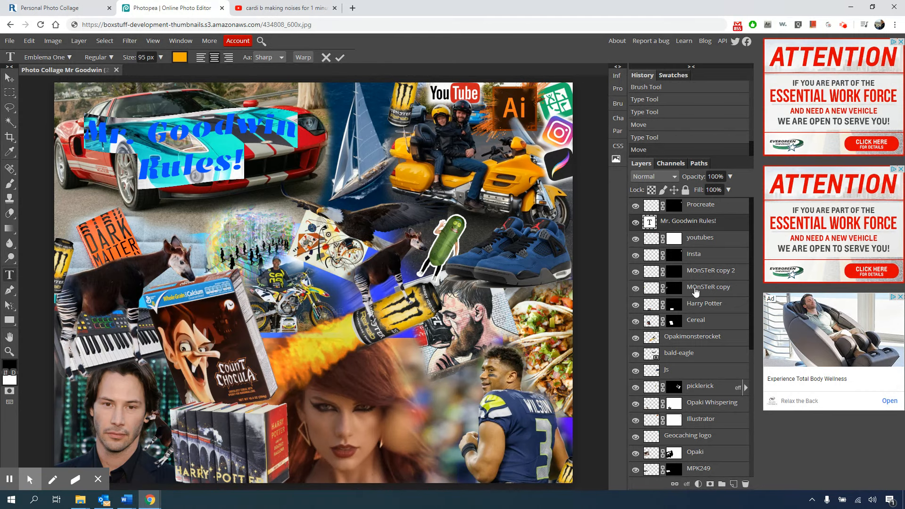
{"action": "left_click", "coordinate": [711, 229]}
{"action": "left_click", "coordinate": [712, 243]}
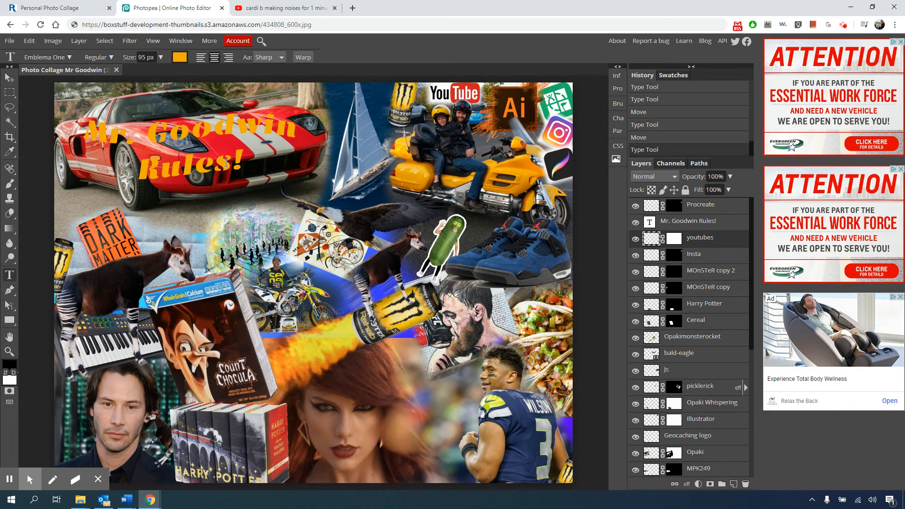
Step: Add a drop shadow to the title text layer with 100% opacity and 28 px distance
{"action": "left_click", "coordinate": [651, 225]}
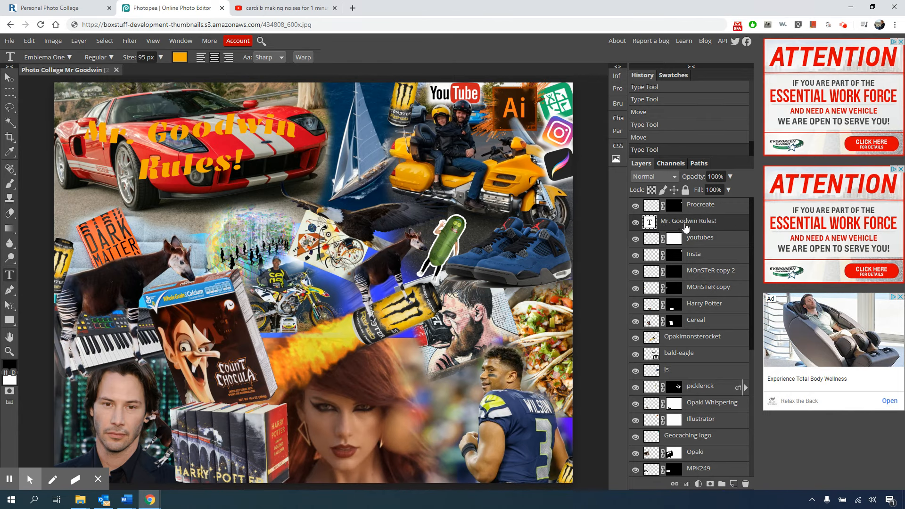
{"action": "left_click", "coordinate": [687, 486]}
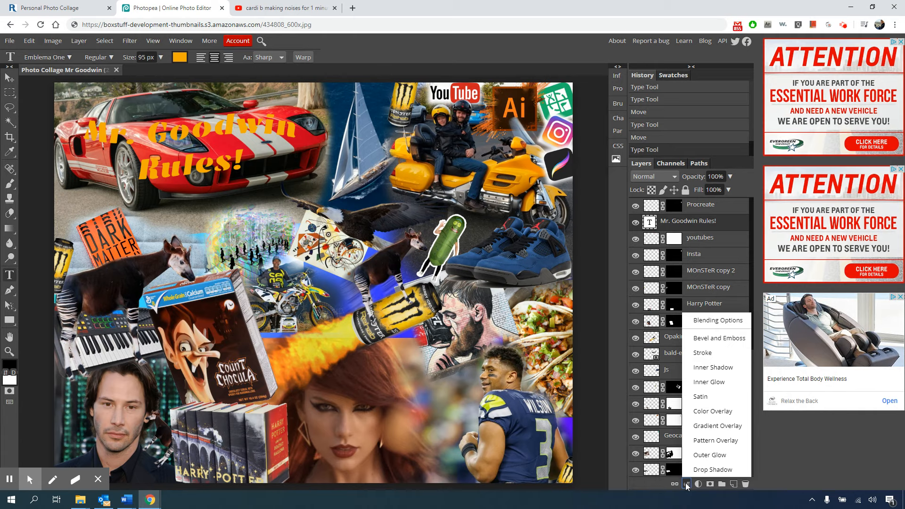
{"action": "left_click", "coordinate": [701, 472]}
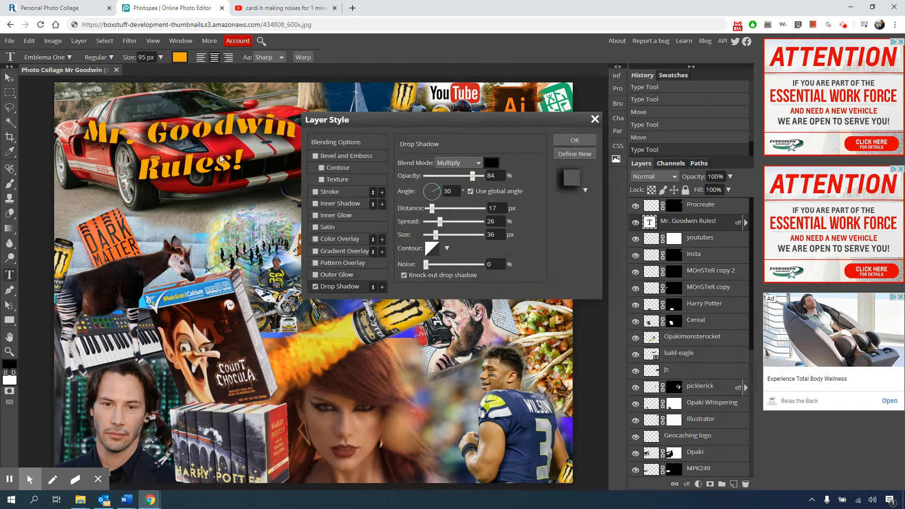
{"action": "left_click_drag", "start_coordinate": [473, 176], "coordinate": [493, 182]}
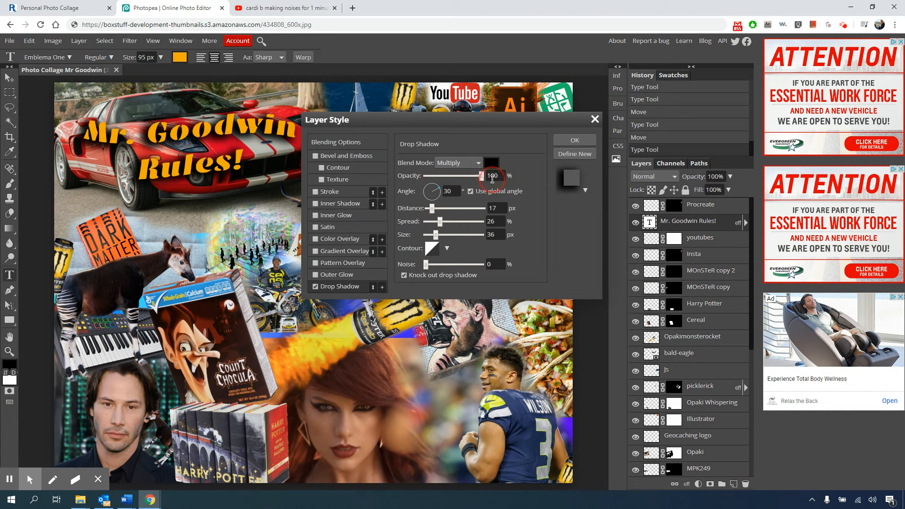
{"action": "mouse_move", "coordinate": [433, 210]}
{"action": "left_mouse_down"}
{"action": "mouse_move", "coordinate": [448, 211]}
{"action": "mouse_move", "coordinate": [437, 212]}
{"action": "left_mouse_up"}
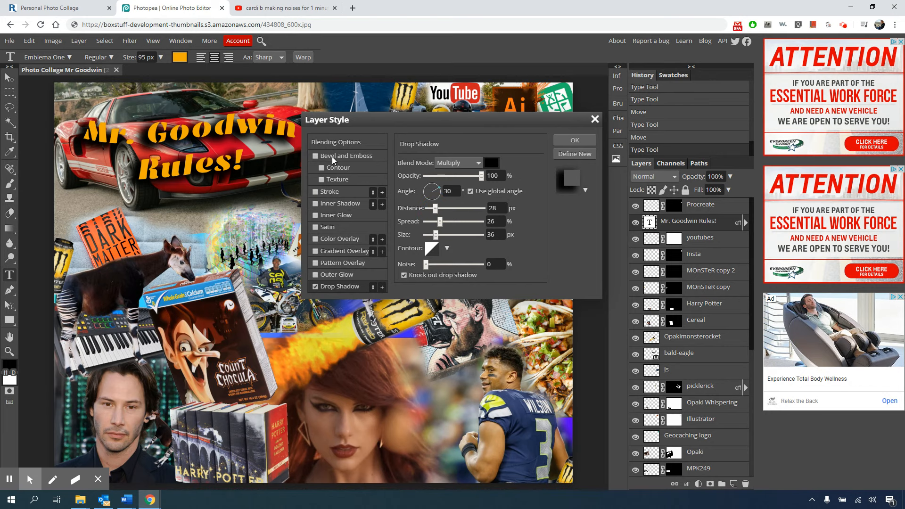
Step: Enable Bevel and Emboss on the title text layer and reduce its drop shadow opacity to 81%
{"action": "left_click", "coordinate": [316, 156]}
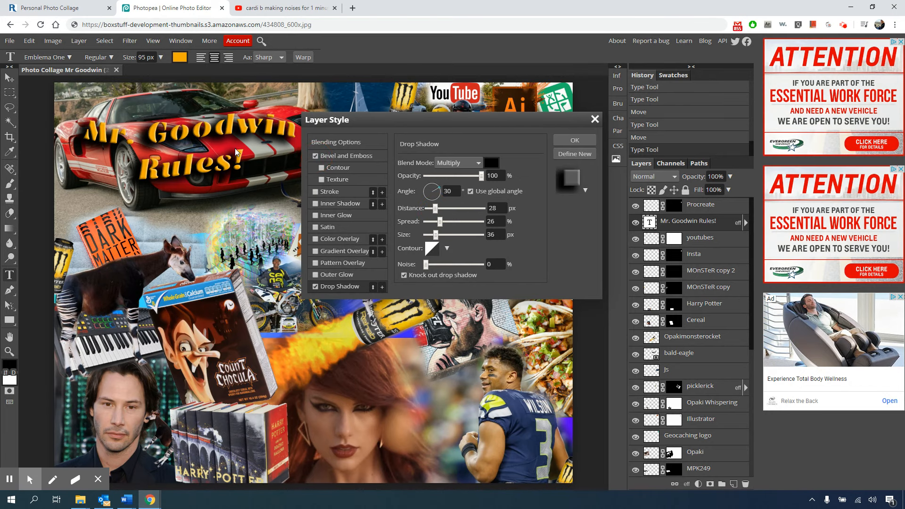
{"action": "left_click_drag", "start_coordinate": [480, 177], "coordinate": [471, 180]}
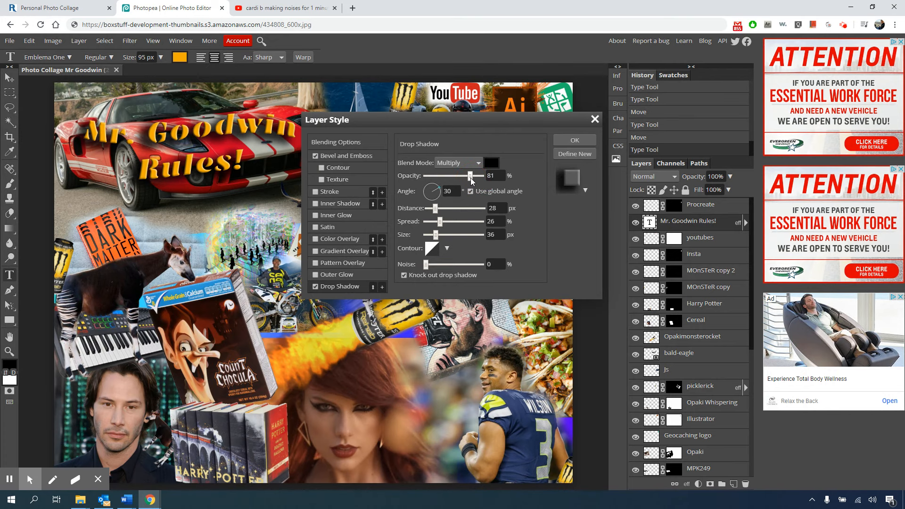
{"action": "left_click", "coordinate": [572, 141]}
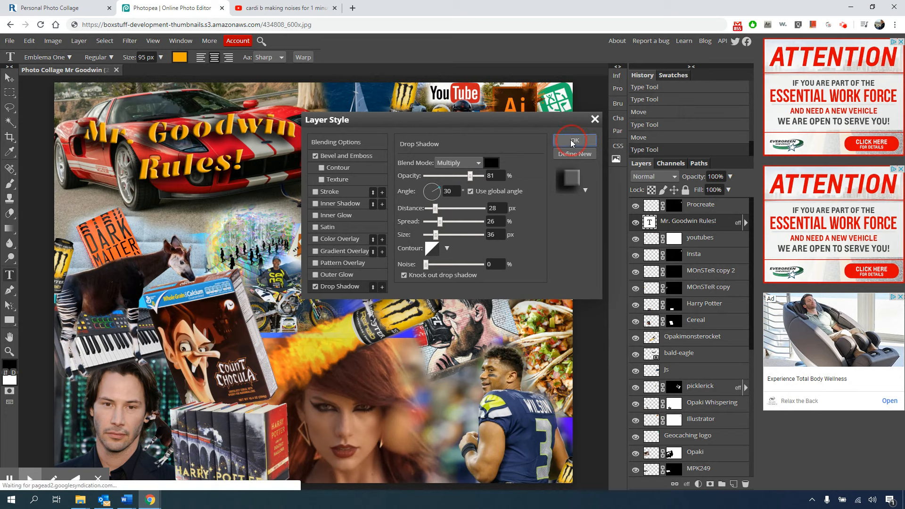
Step: Try changing the title text's drop shadow colour to blue 0d00ff
{"action": "double_click", "coordinate": [739, 223]}
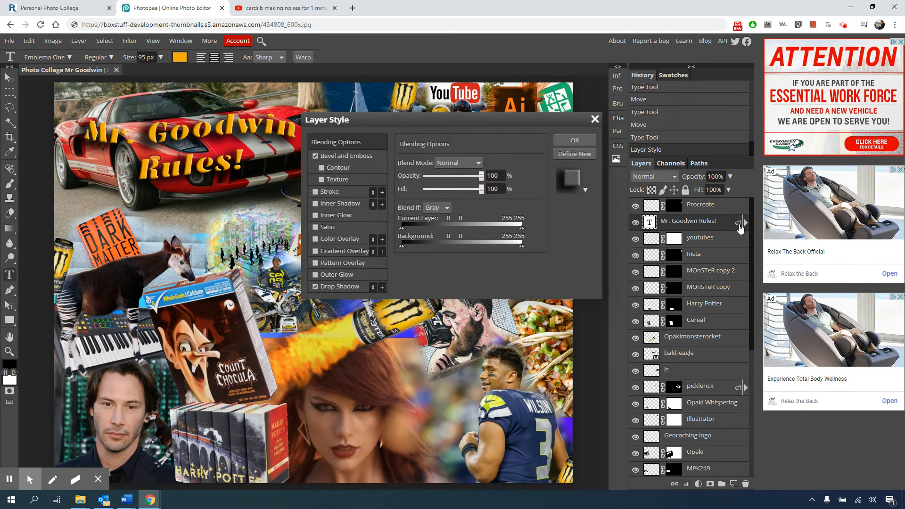
{"action": "left_click", "coordinate": [334, 158]}
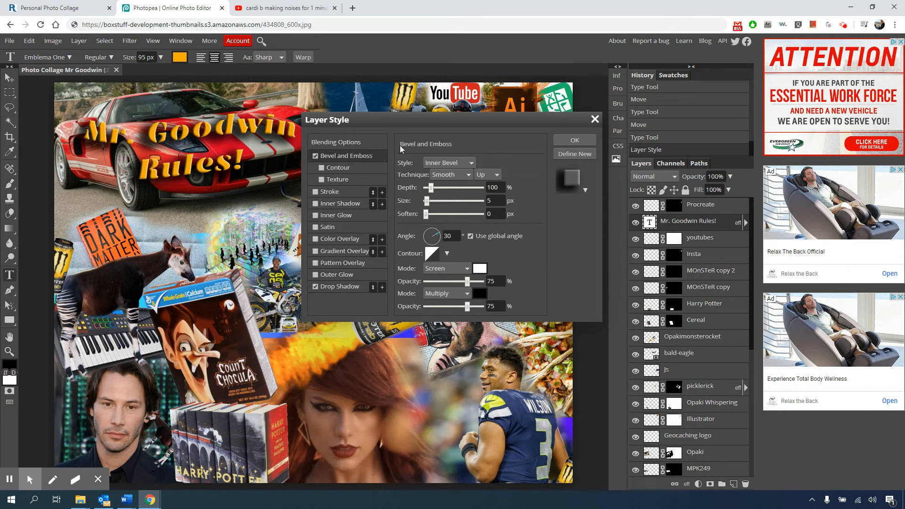
{"action": "left_click", "coordinate": [347, 286]}
{"action": "left_click", "coordinate": [495, 162]}
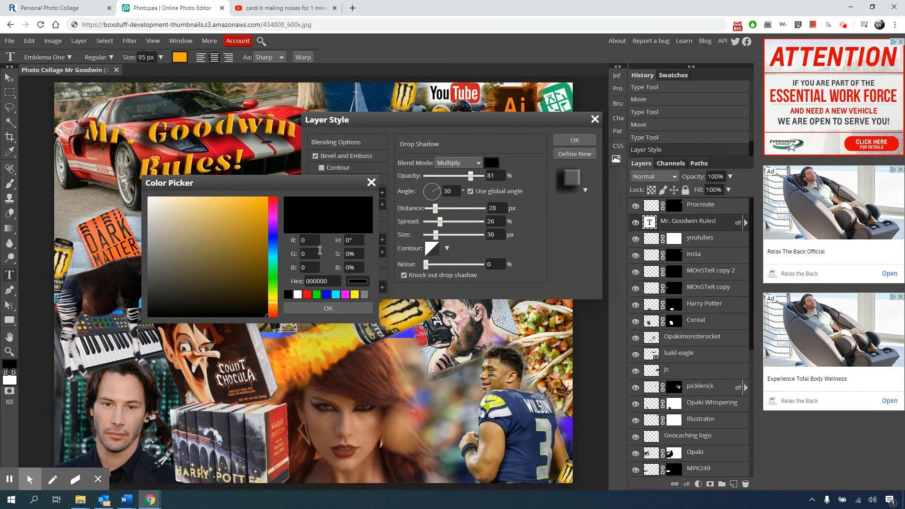
{"action": "mouse_move", "coordinate": [273, 253]}
{"action": "left_mouse_down"}
{"action": "mouse_move", "coordinate": [272, 229]}
{"action": "mouse_move", "coordinate": [271, 240]}
{"action": "left_mouse_up"}
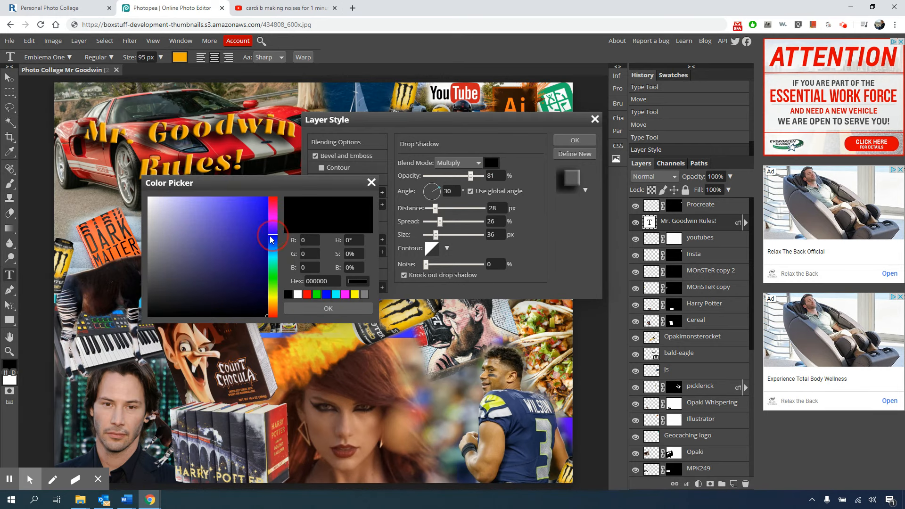
{"action": "left_click", "coordinate": [267, 198]}
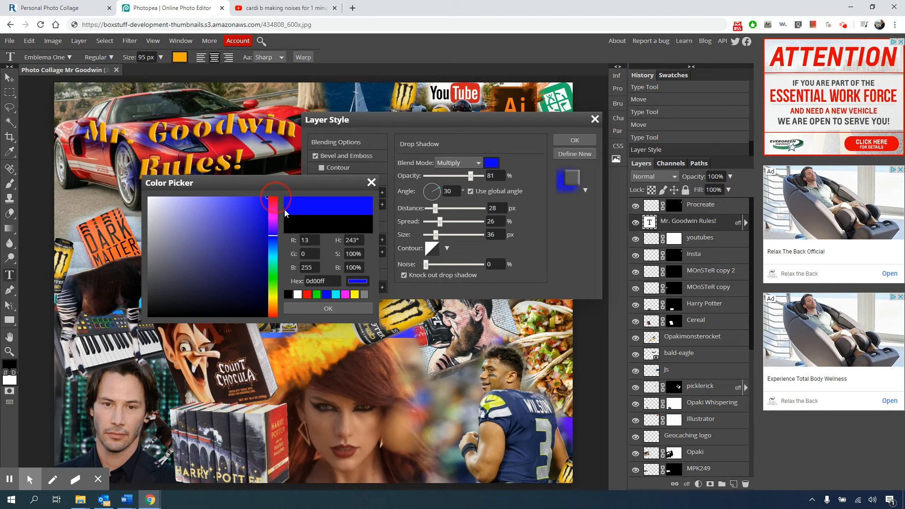
{"action": "left_click", "coordinate": [341, 308]}
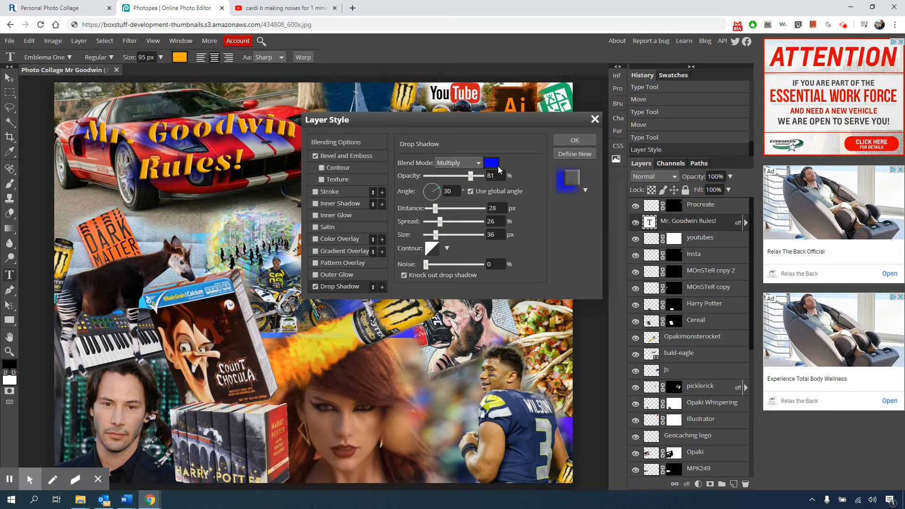
Step: Try the Normal blend mode for the title's drop shadow, then undo the layer style change
{"action": "left_click", "coordinate": [479, 162]}
{"action": "left_click", "coordinate": [460, 178]}
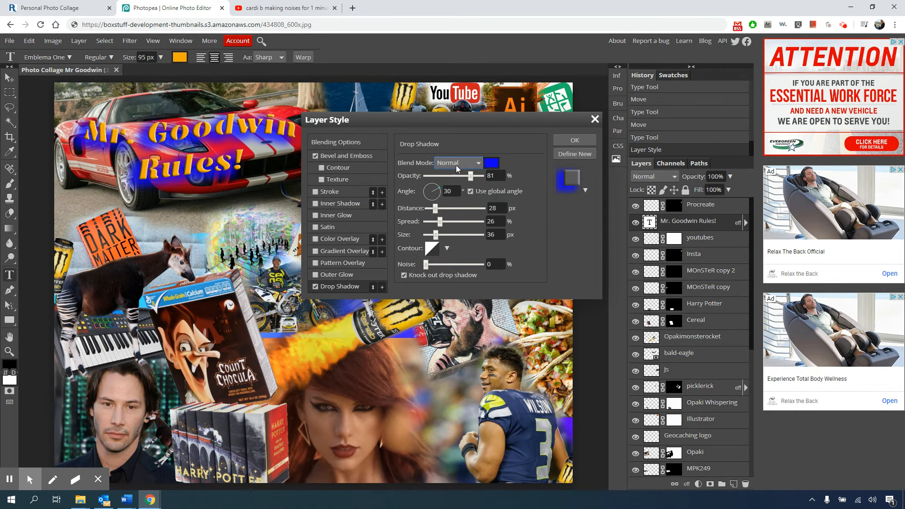
{"action": "left_click", "coordinate": [457, 165]}
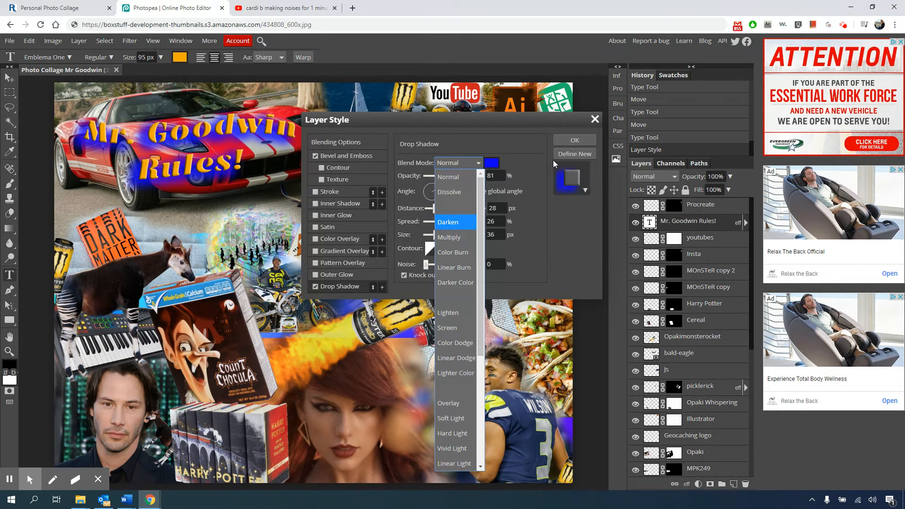
{"action": "left_click", "coordinate": [567, 143]}
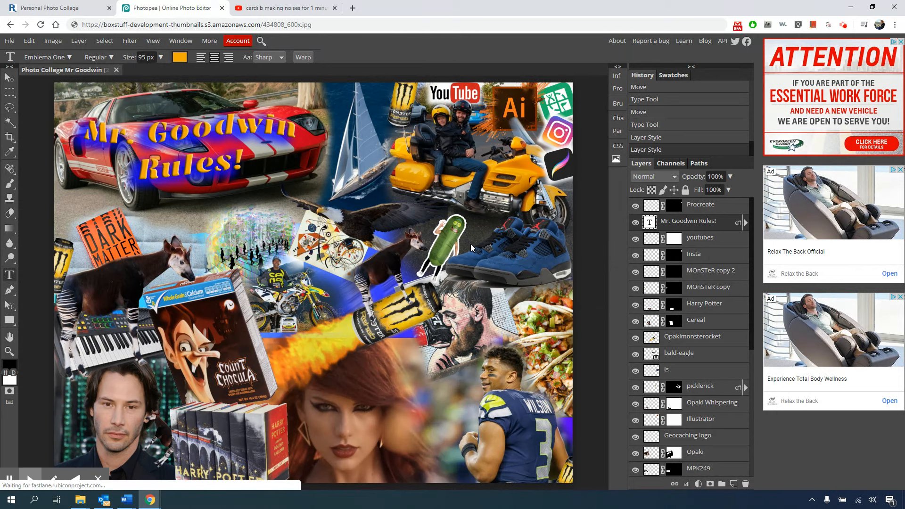
{"action": "key", "text": "ctrl+z"}
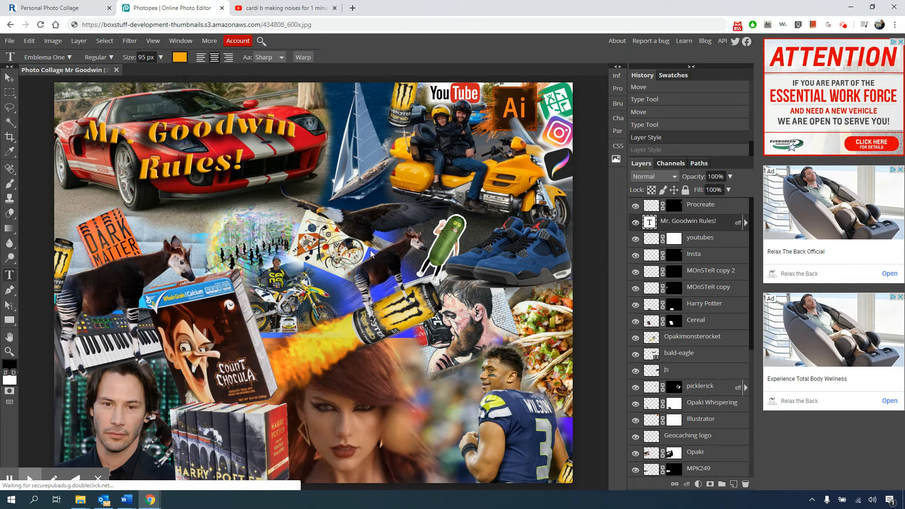
Step: Move the title text slightly lower over the red car and scale it to 99.56%
{"action": "left_click", "coordinate": [10, 77]}
{"action": "left_click_drag", "start_coordinate": [167, 170], "coordinate": [171, 193]}
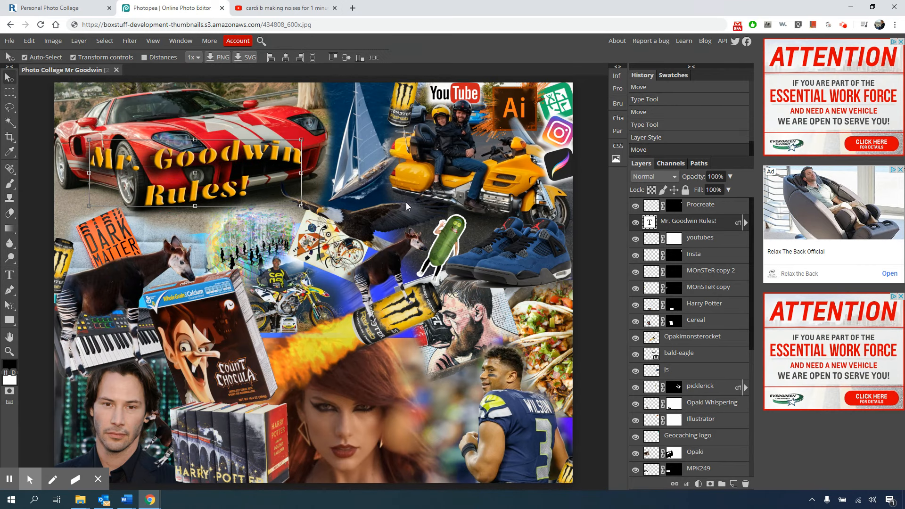
{"action": "left_click_drag", "start_coordinate": [301, 206], "coordinate": [301, 174]}
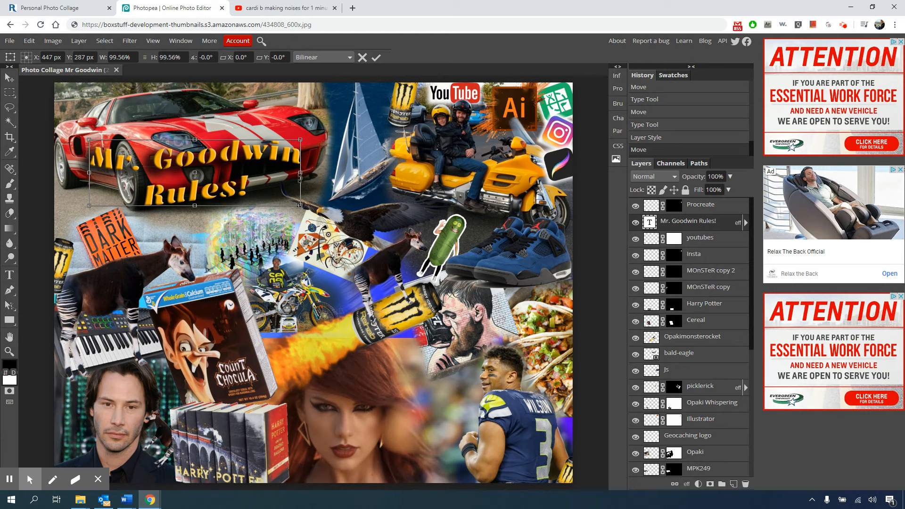
{"action": "key", "text": "Return"}
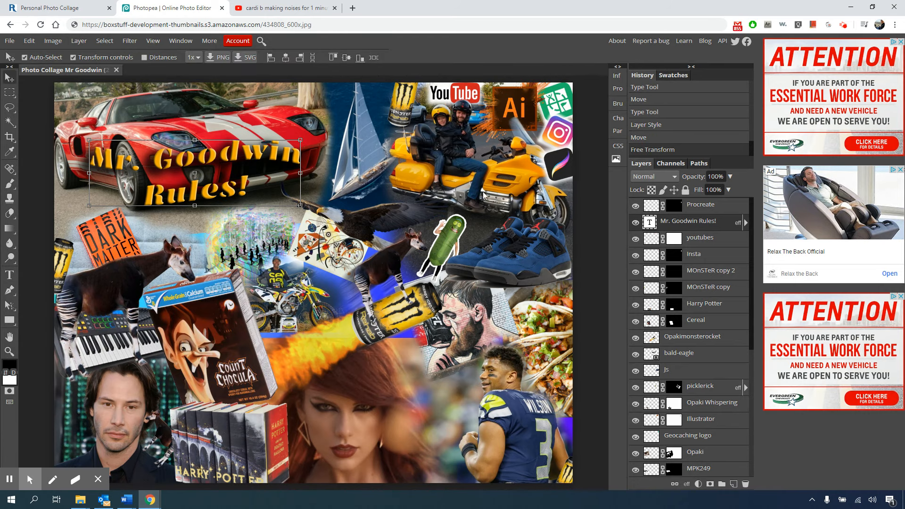